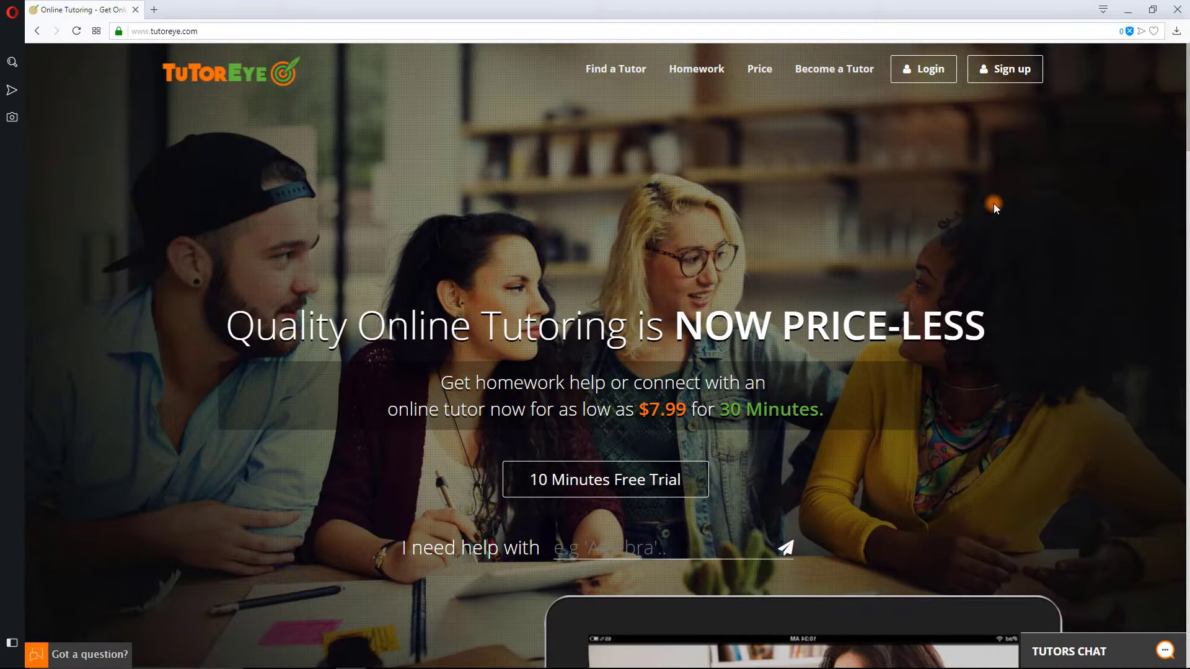
Step: Search TutorEye for 'Algebra' help to reach the Algebra learning options page
middle_click(994, 204)
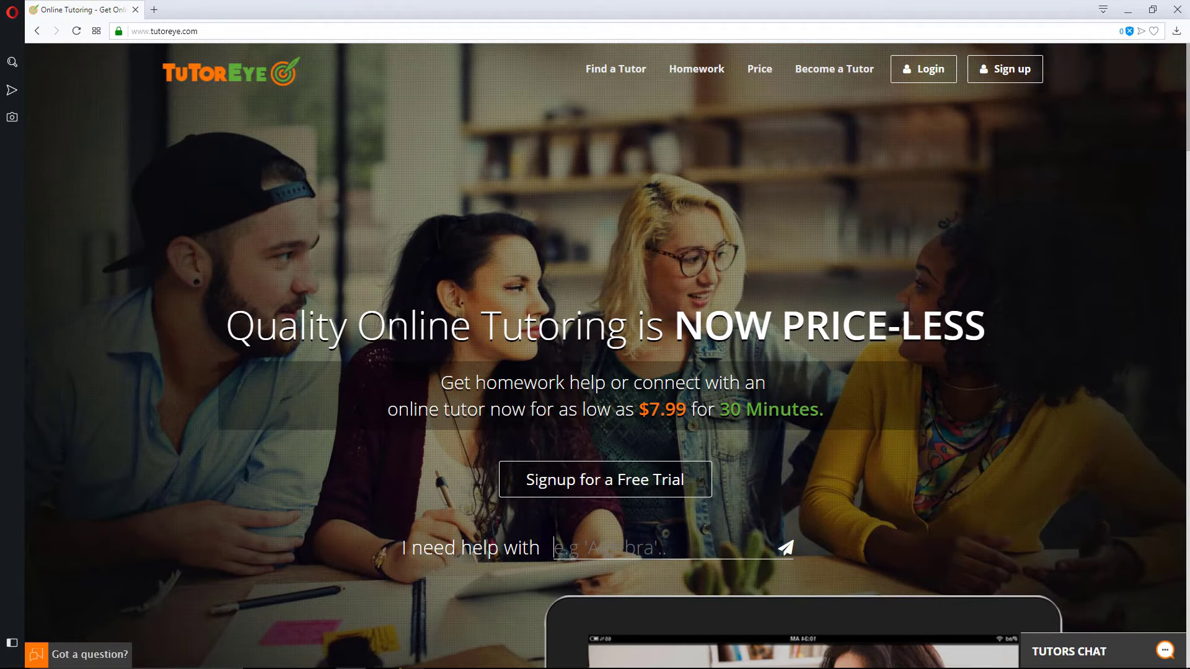
text(Algebra)
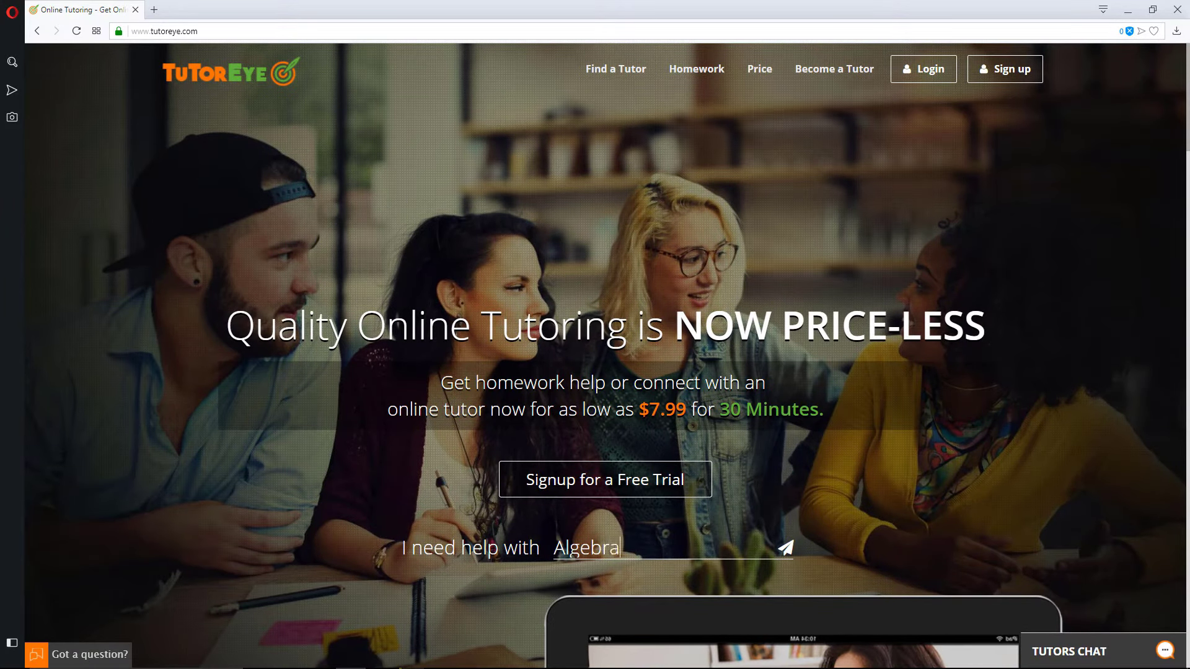
key(Return)
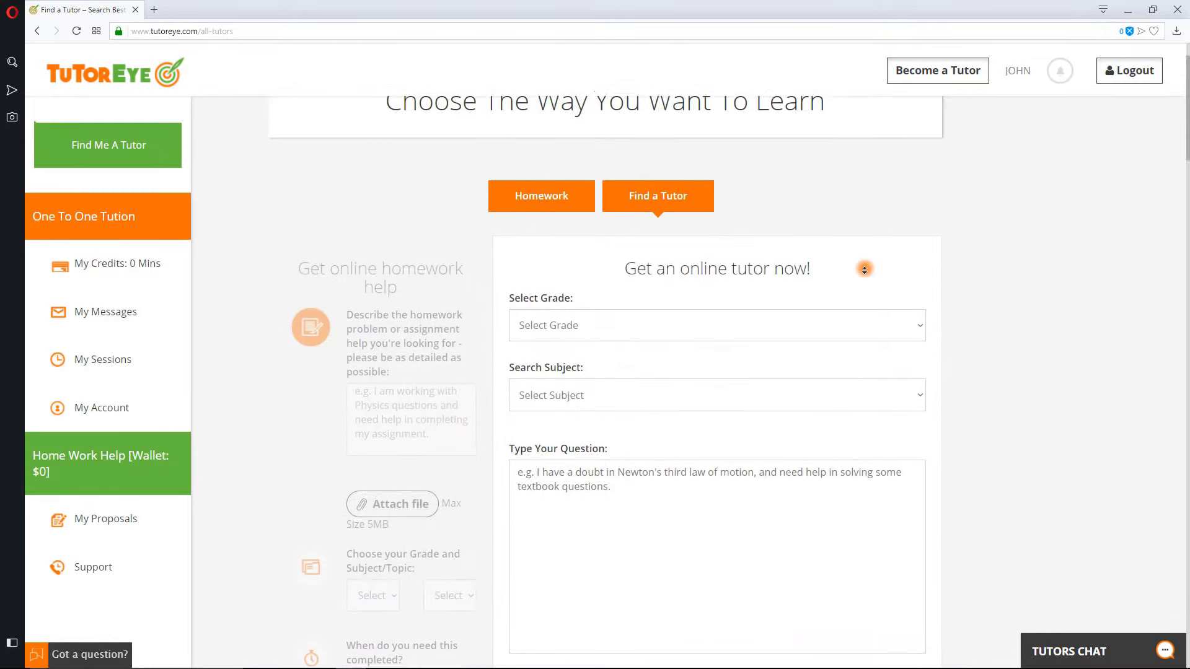
Step: Set the tutor request grade to College and the subject to Math
scroll(865, 270, down, 2)
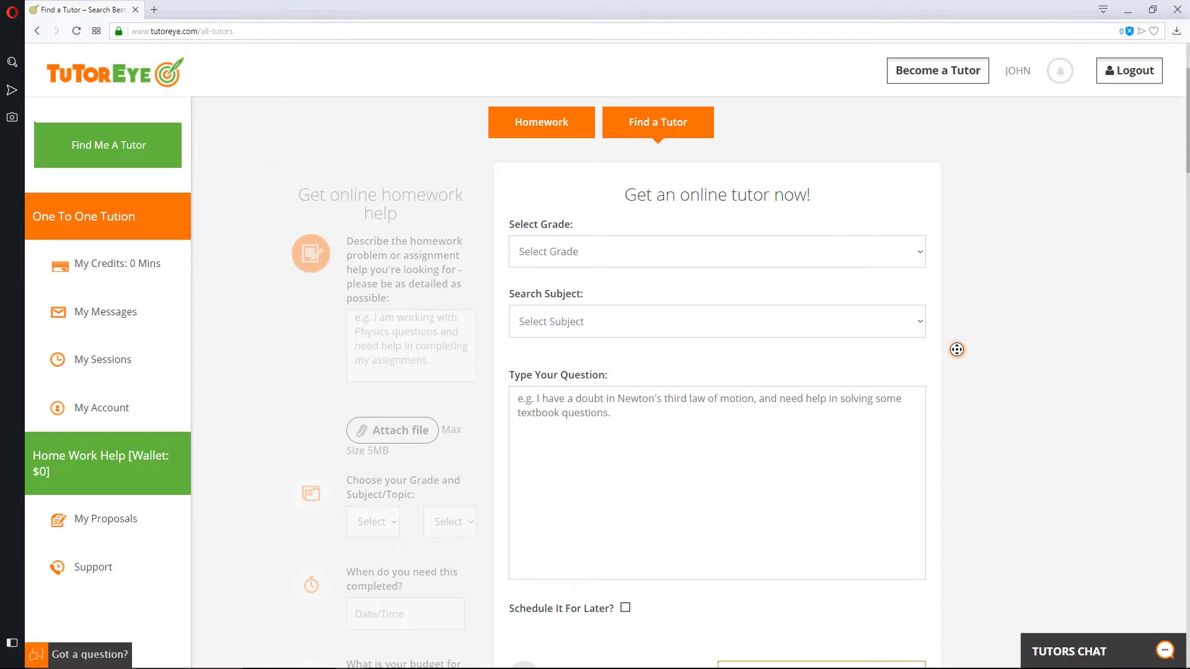
scroll(957, 350, down, 1)
click(848, 214)
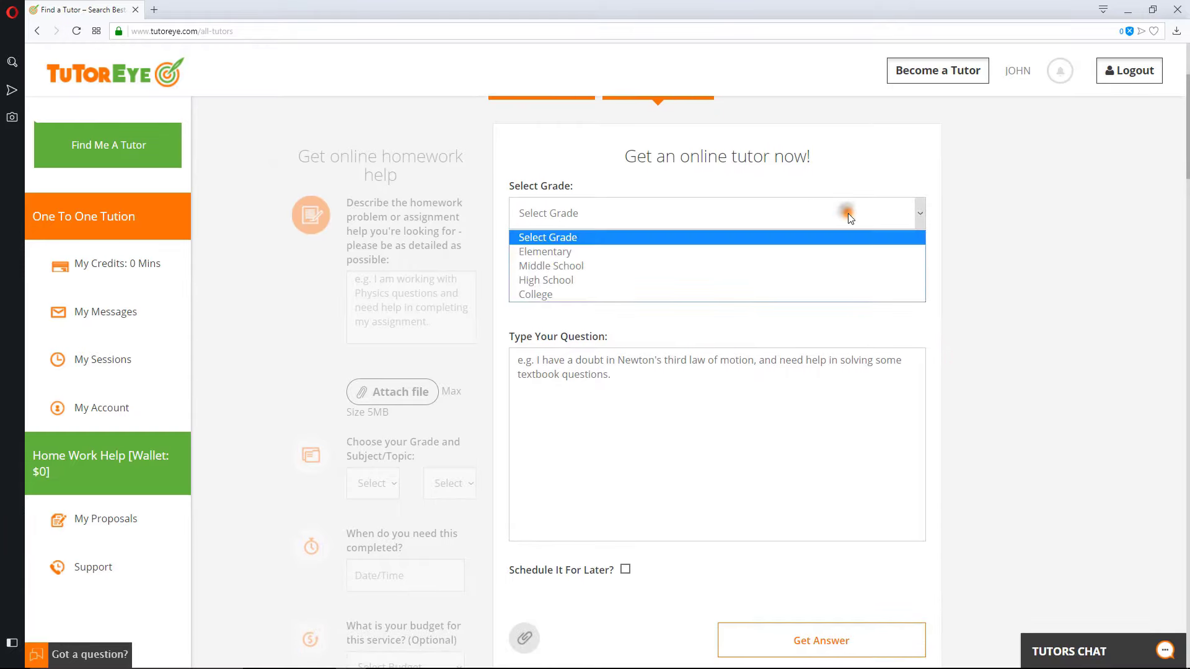
click(762, 295)
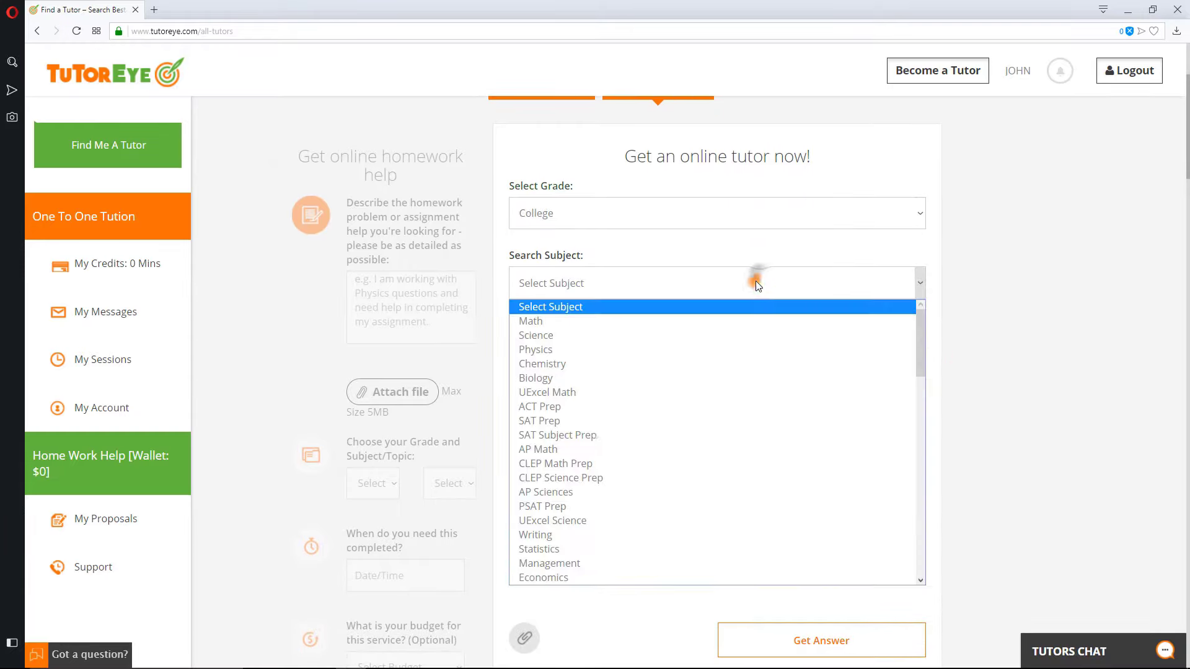
click(728, 319)
Step: Enter the question 'I have Math problem and need help with it', leaving scheduling off
click(679, 403)
text(I have Math problem and need help with it)
click(625, 569)
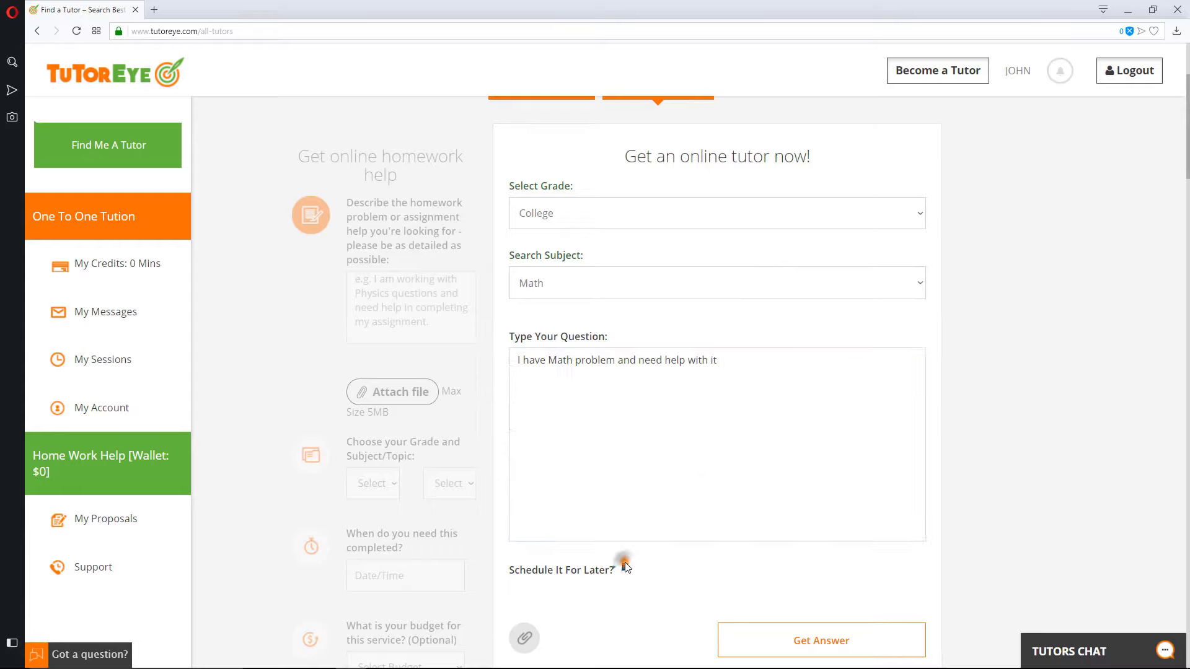
click(625, 569)
click(1049, 639)
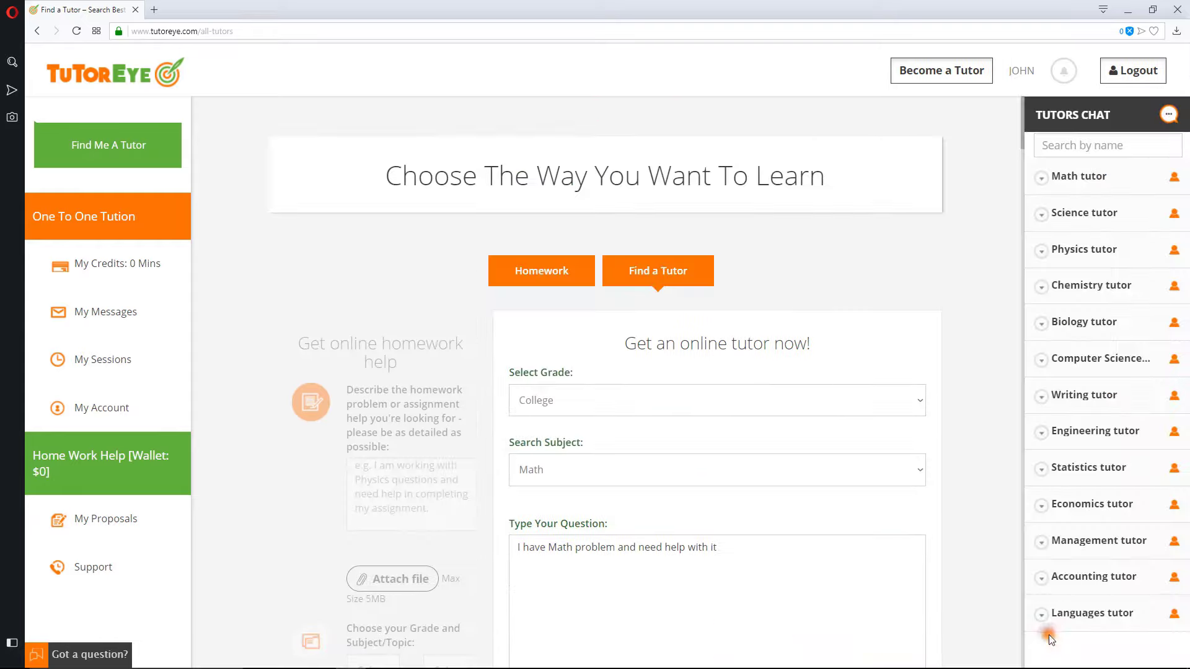
click(1086, 171)
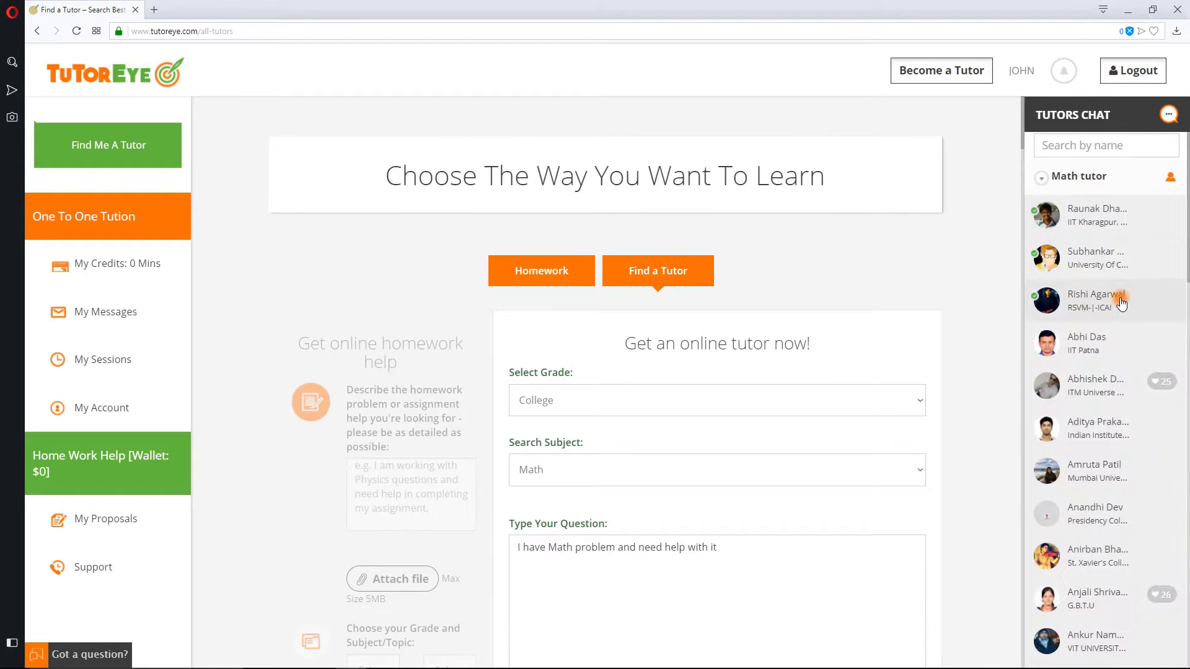
scroll(1124, 308, down, 1)
scroll(1124, 308, down, 1)
click(1090, 521)
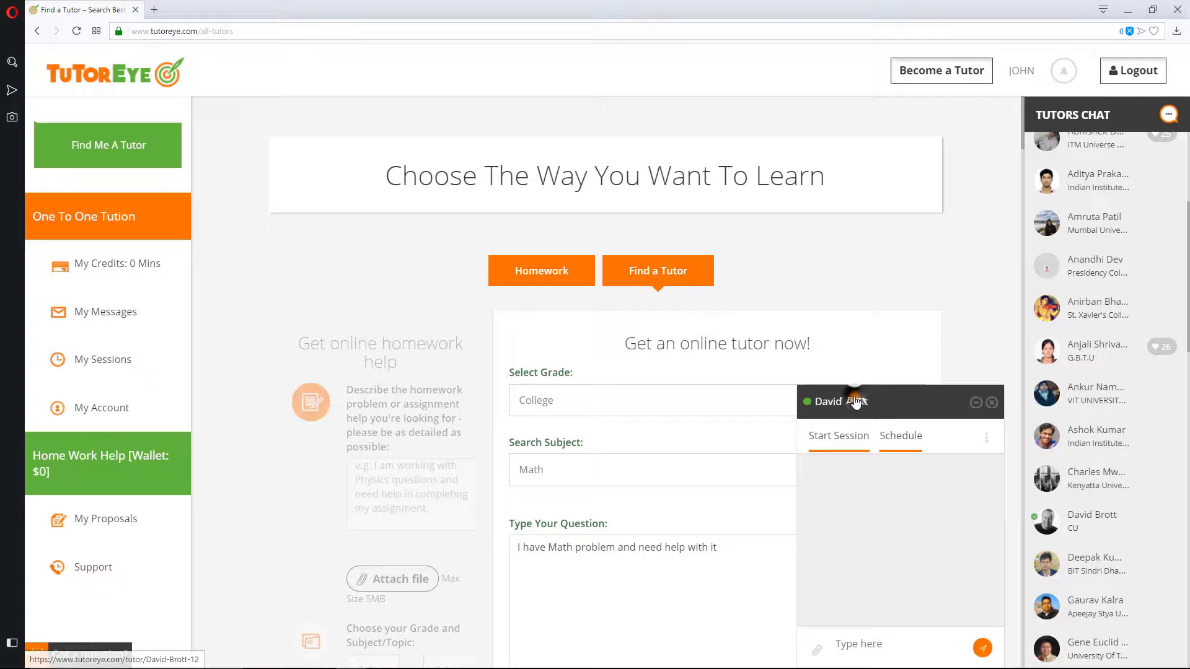
click(856, 402)
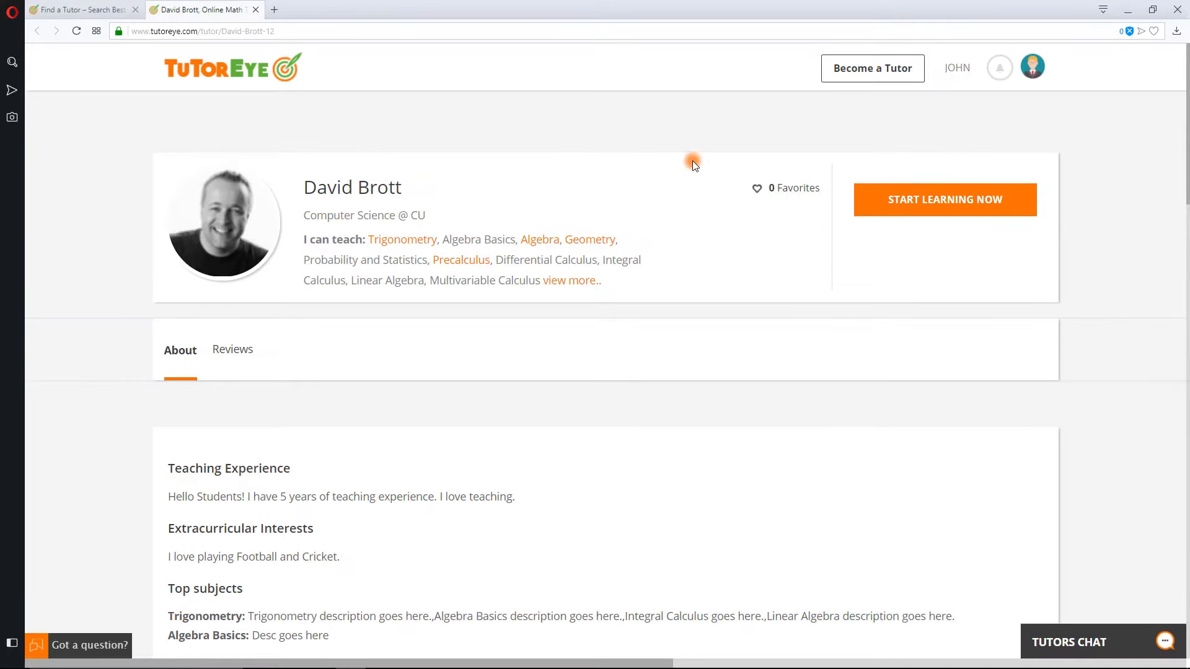
key(ctrl+w)
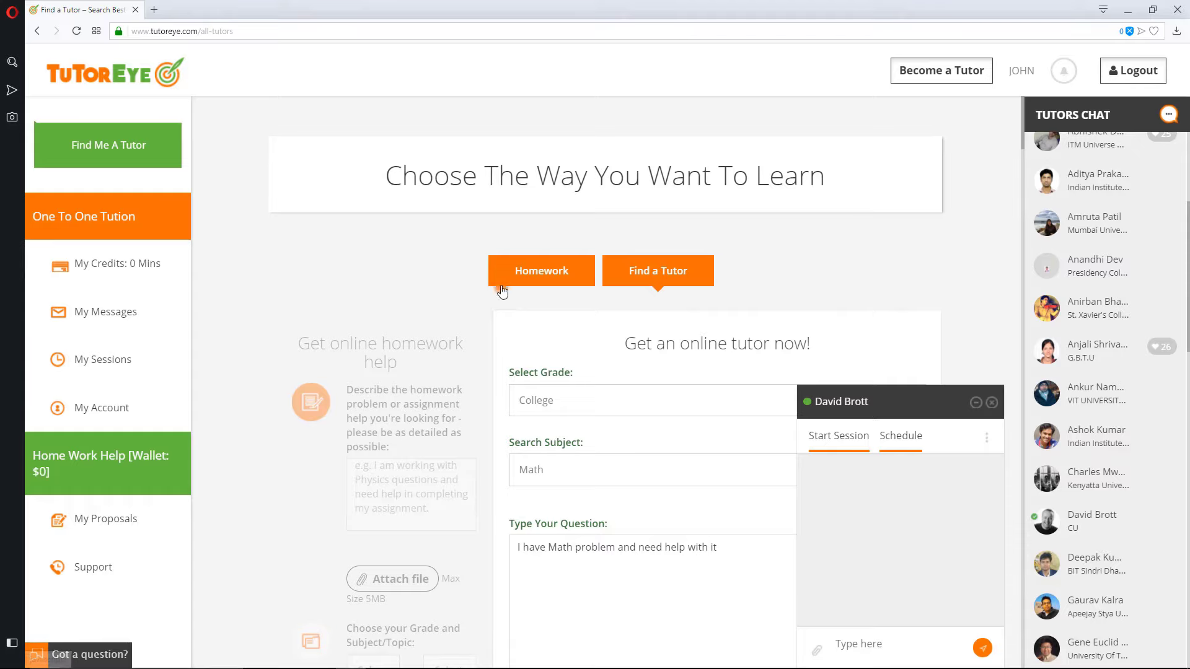
click(153, 266)
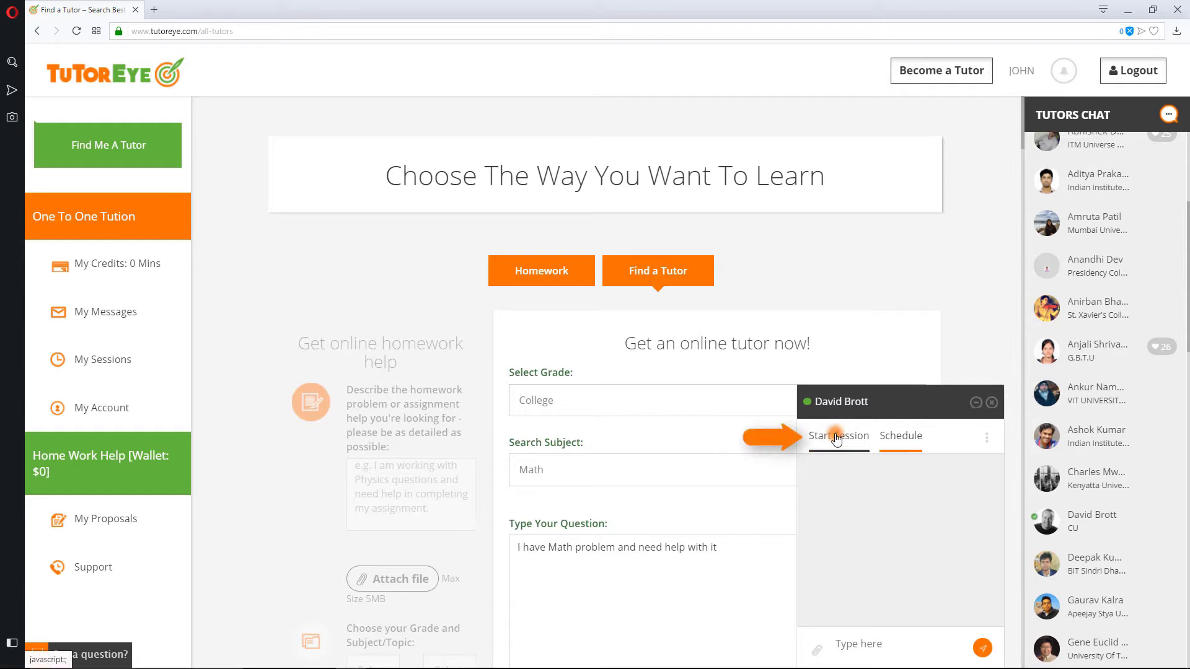
click(836, 437)
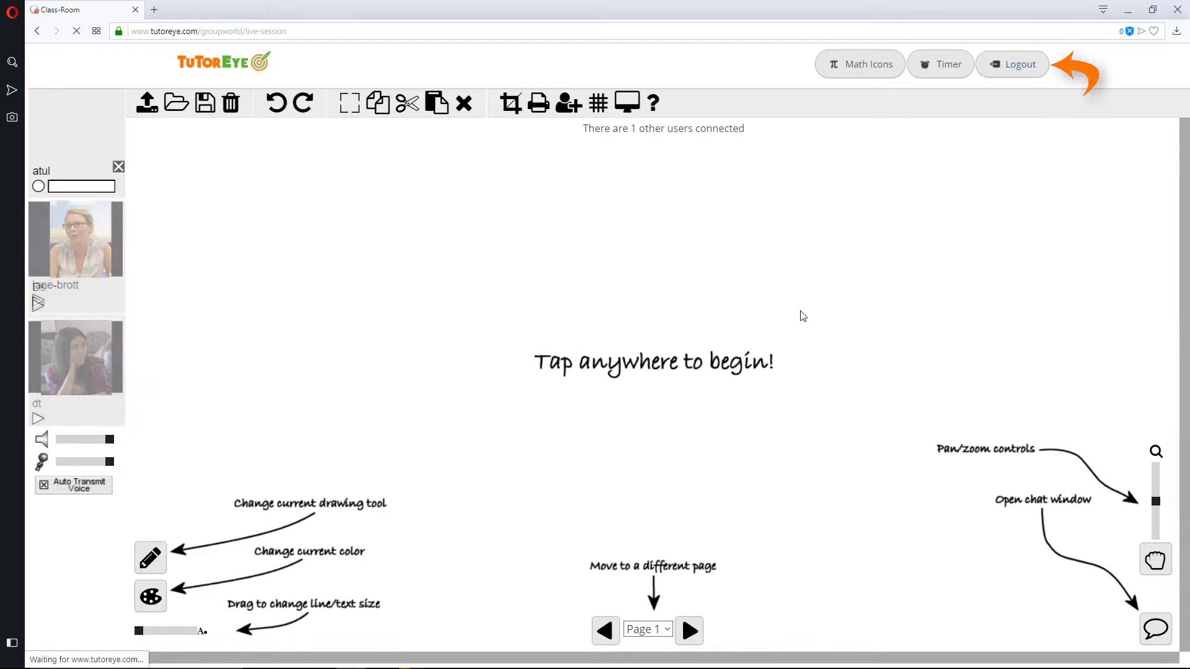
click(494, 325)
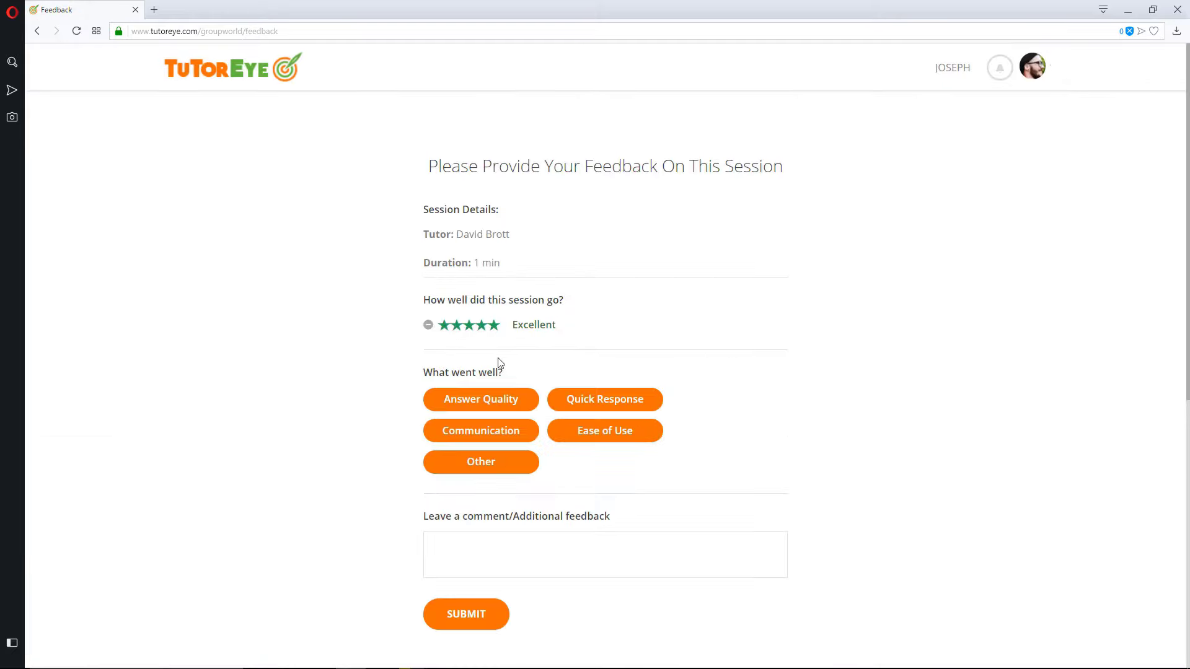
click(514, 402)
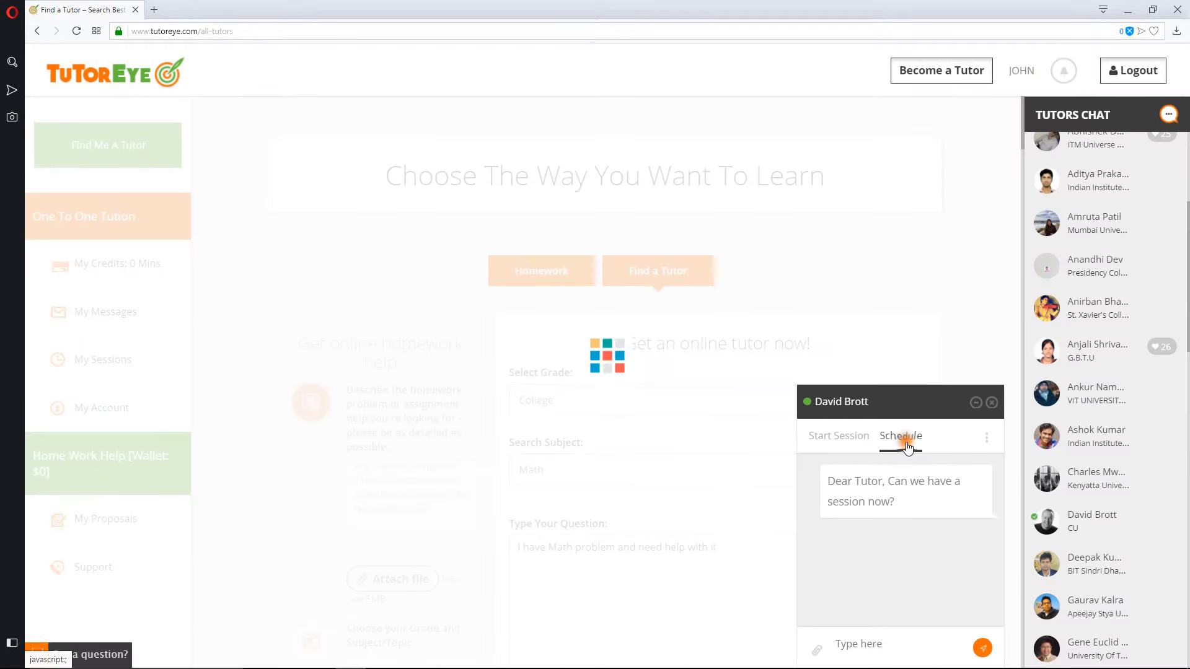
click(906, 447)
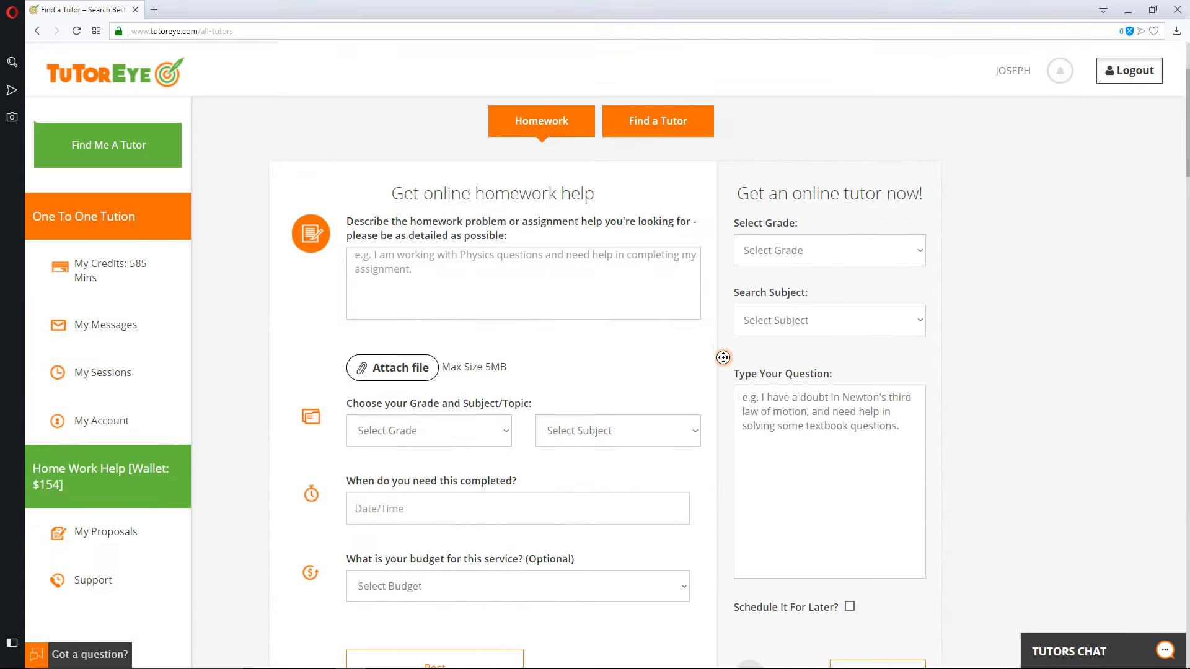
Step: Look over the homework form's budget choices without picking one, then go to My Proposals
scroll(723, 369, down, 1)
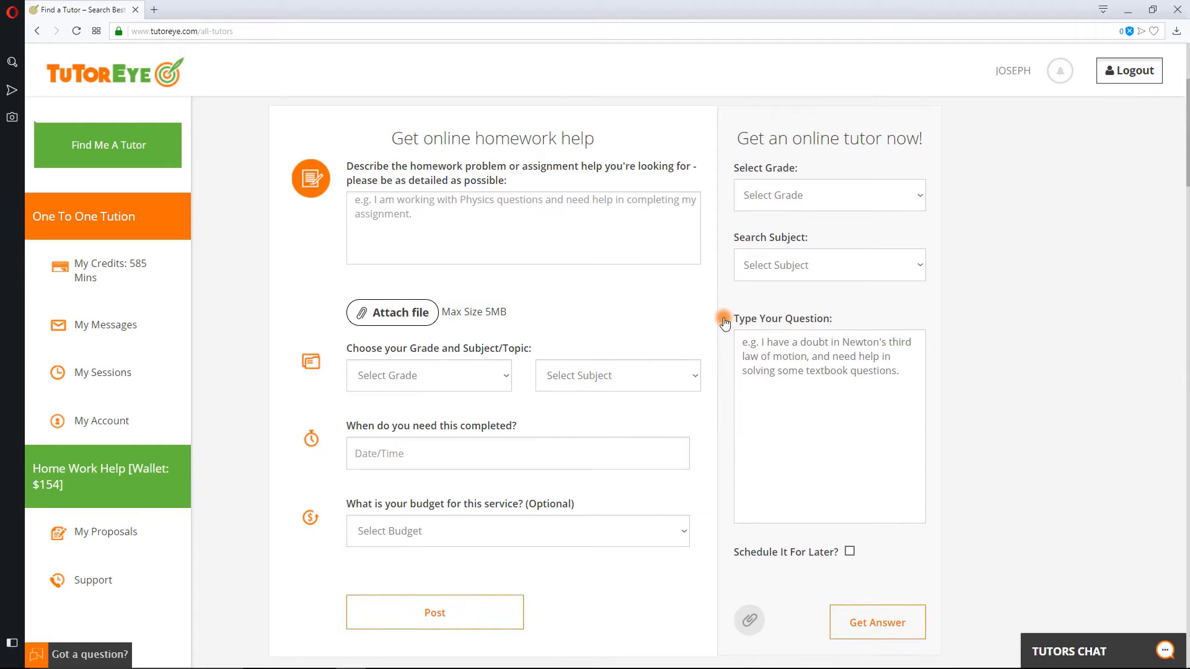
click(605, 527)
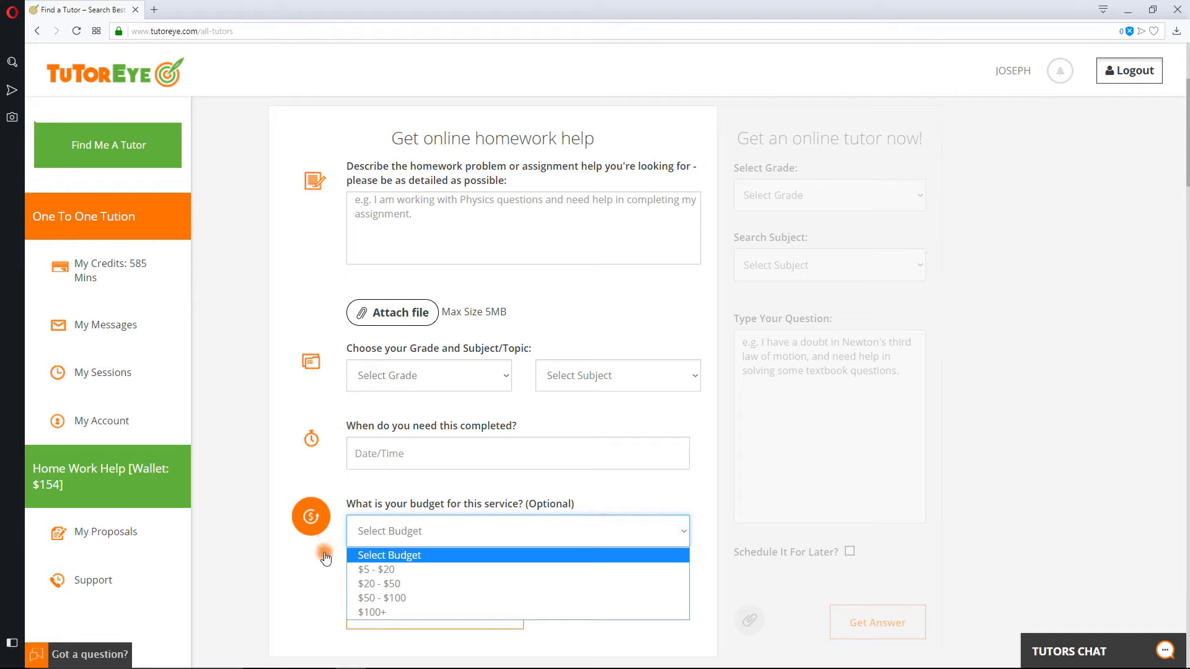
click(256, 494)
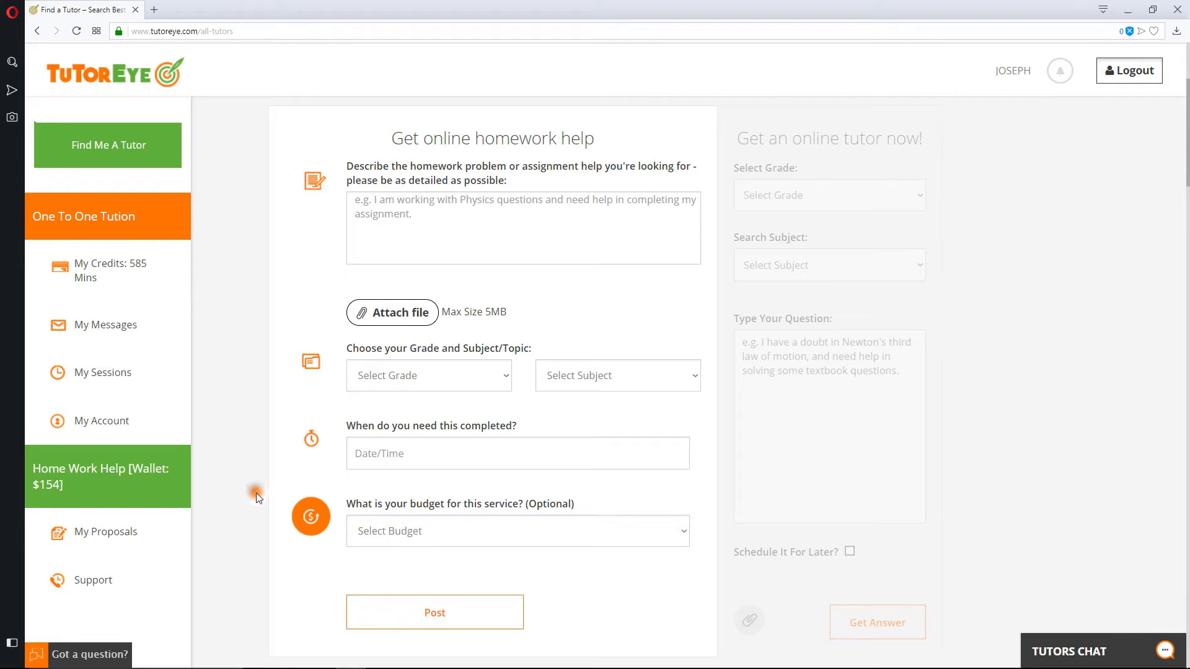
click(127, 532)
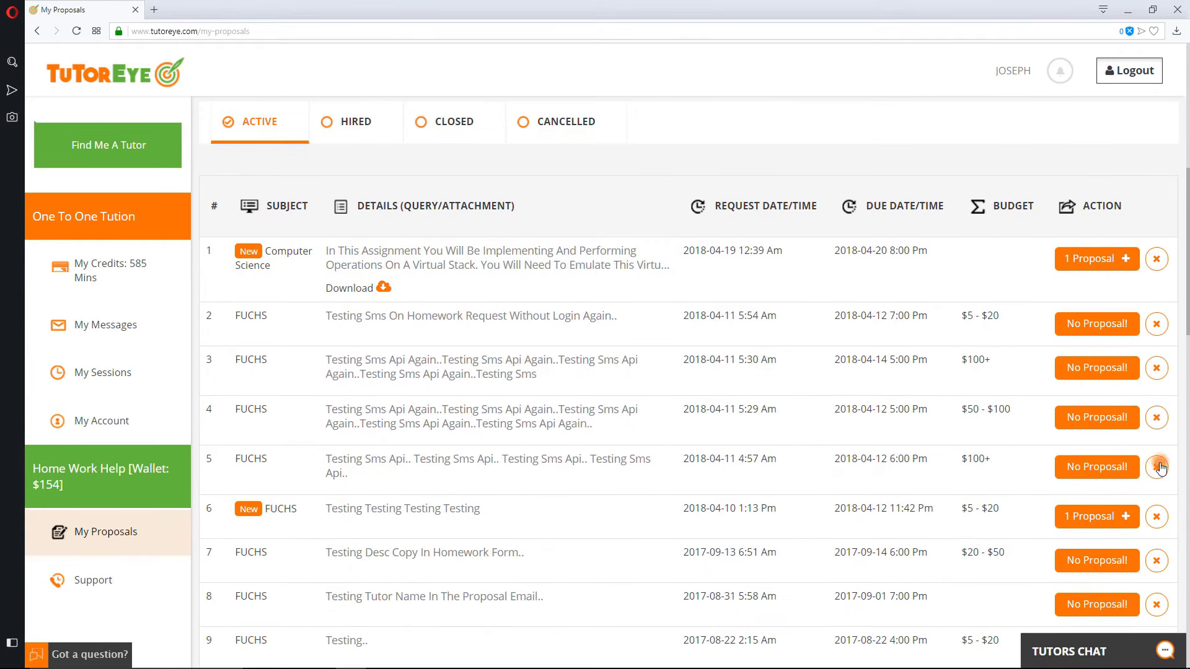
click(1093, 524)
scroll(1040, 522, down, 2)
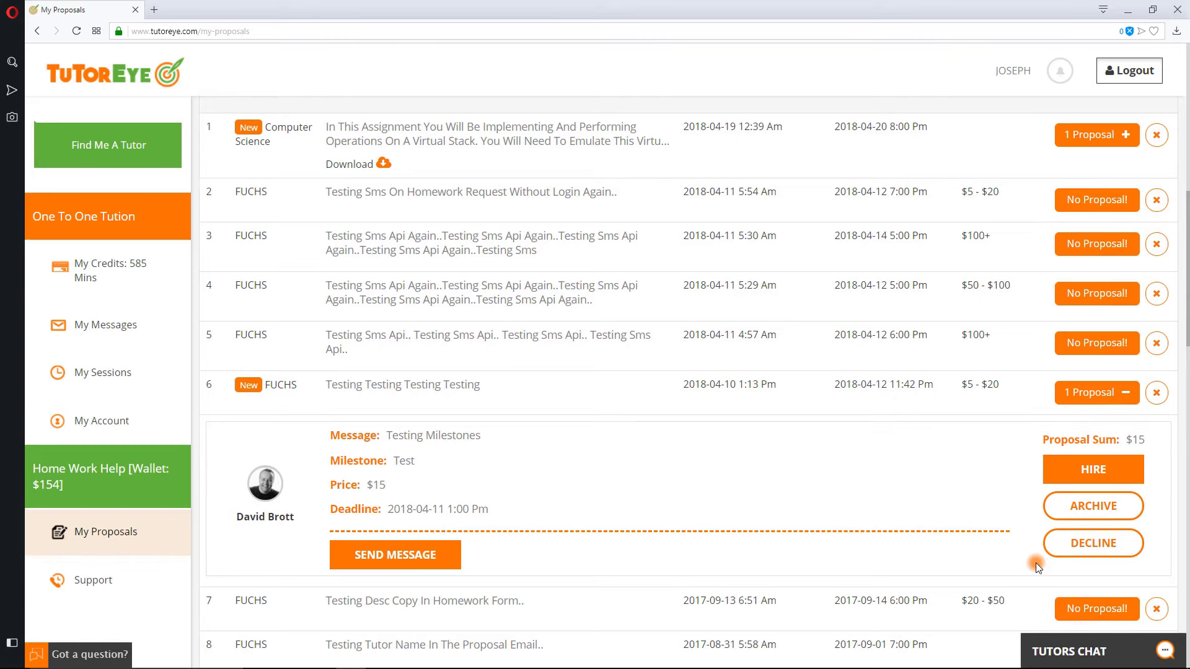
click(1093, 470)
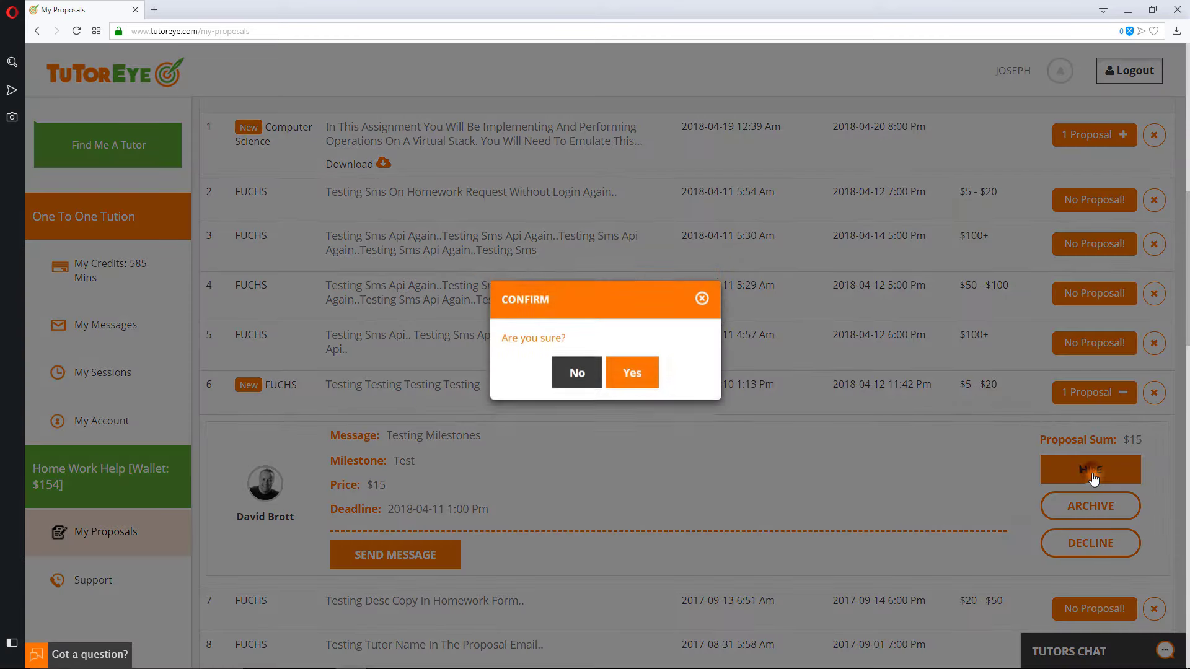
click(616, 389)
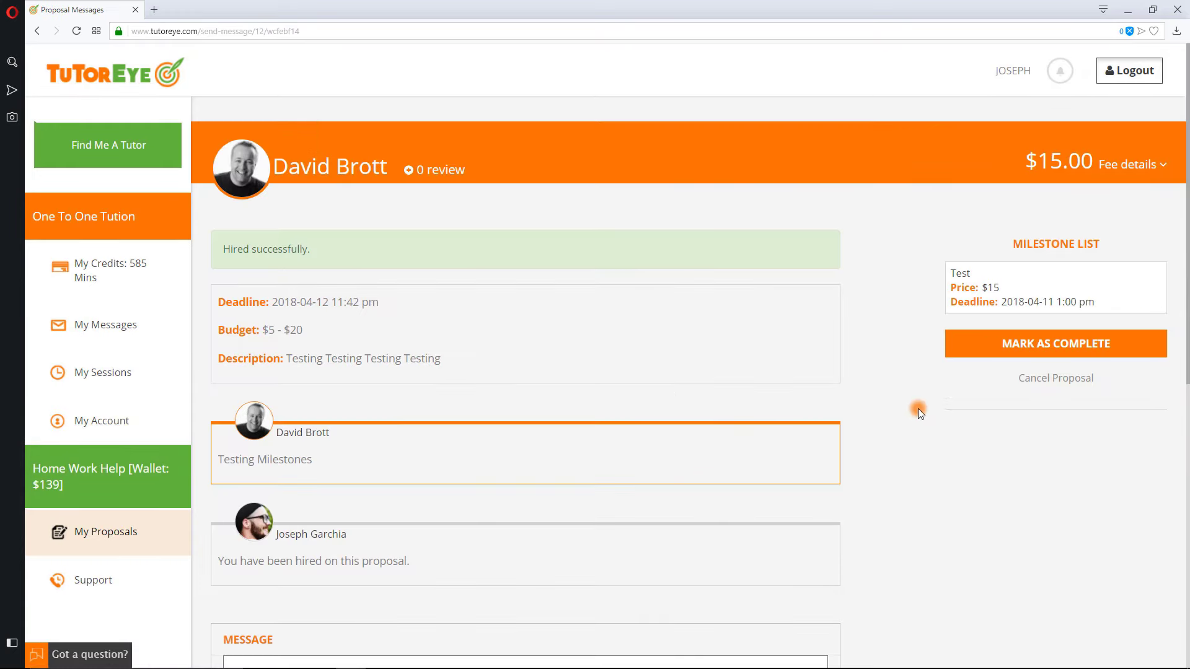
click(134, 535)
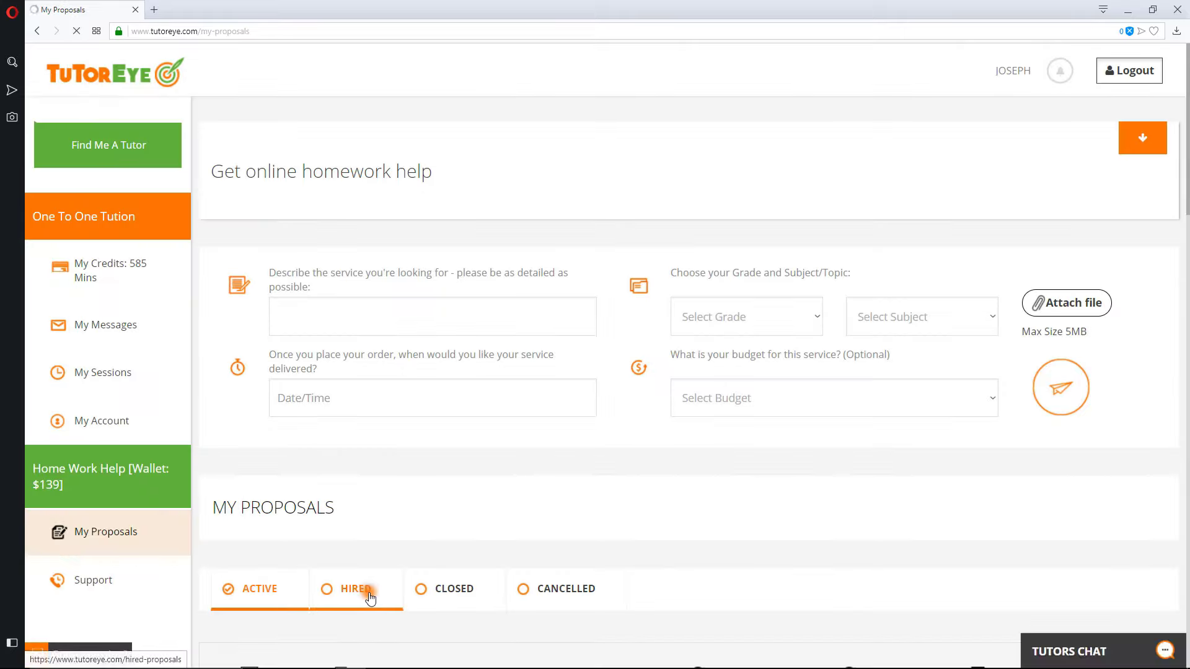
click(366, 593)
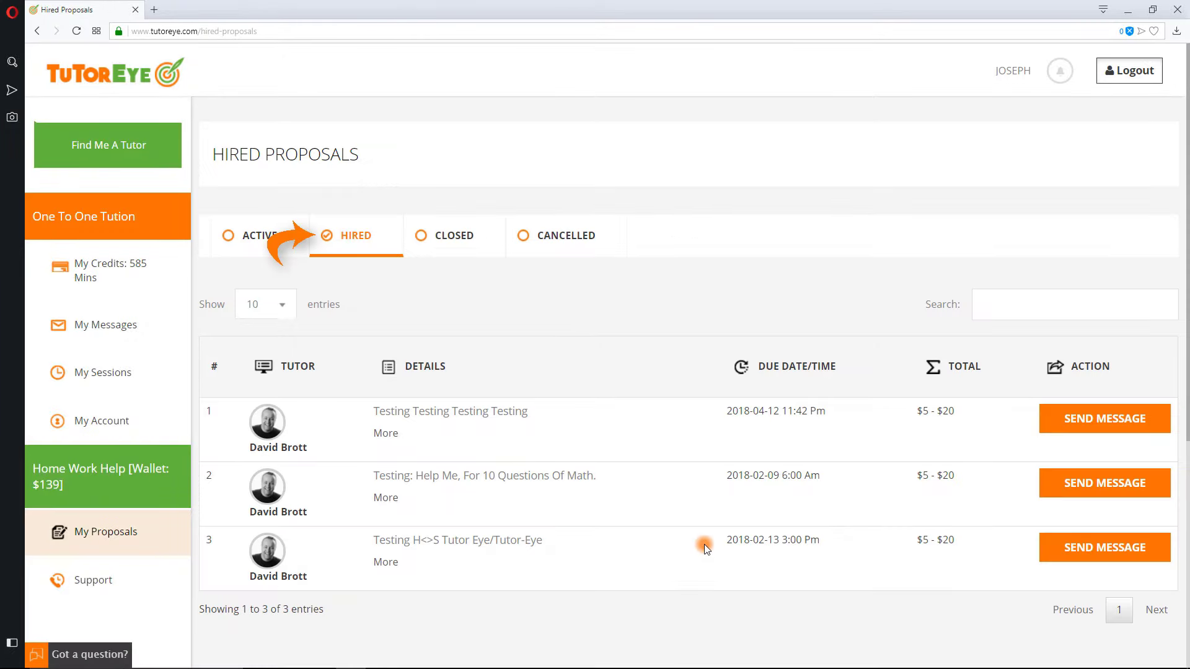
click(1079, 424)
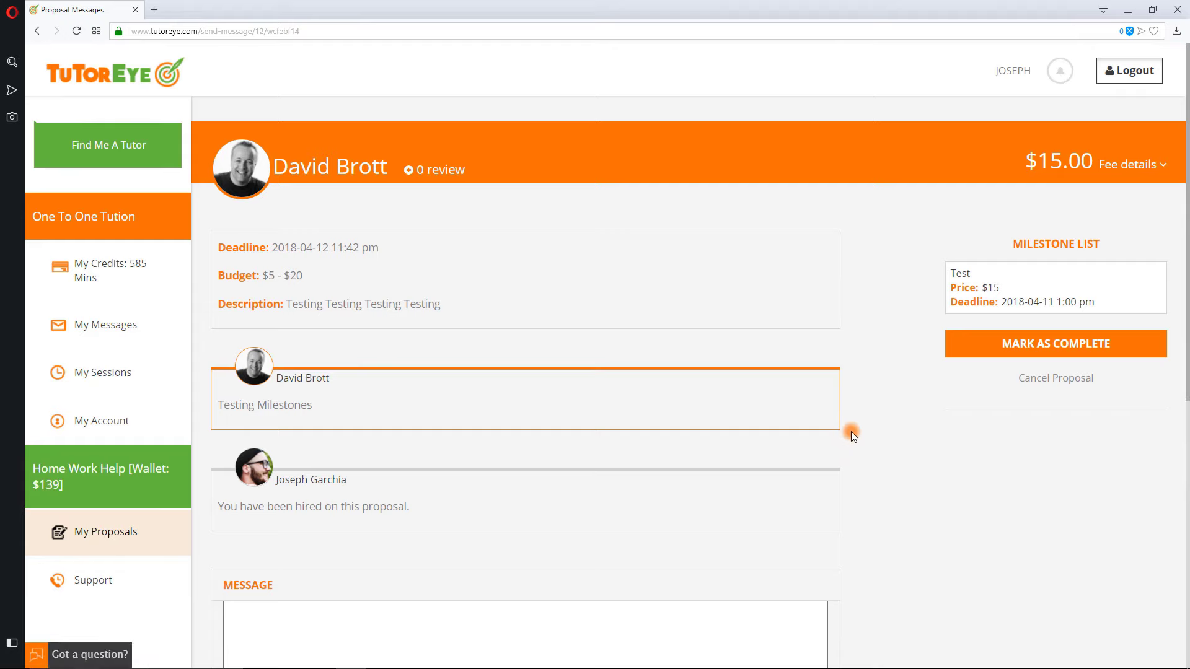
click(986, 346)
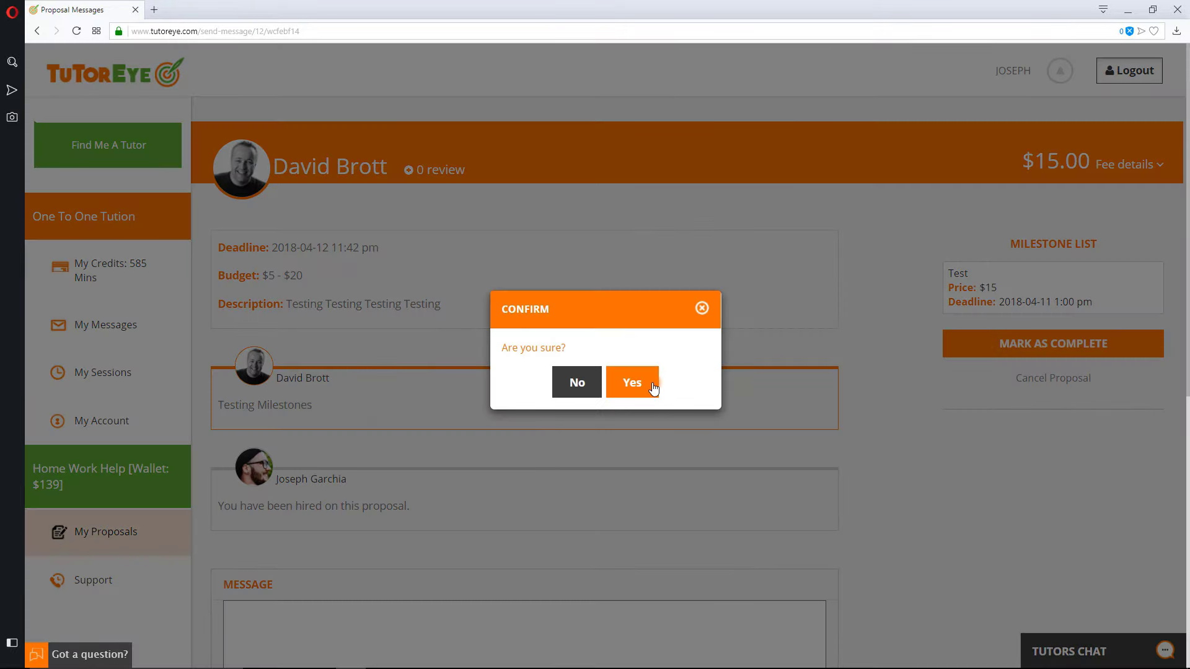